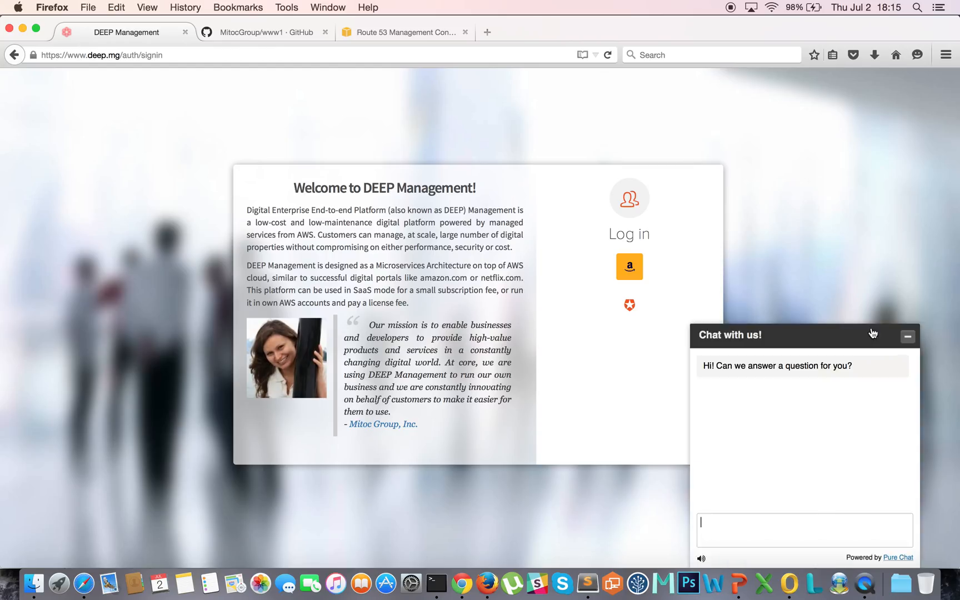
# Step: Sign in with Amazon using the account e-mail and password, with Keep me signed in checked
pyautogui.click(907, 337)
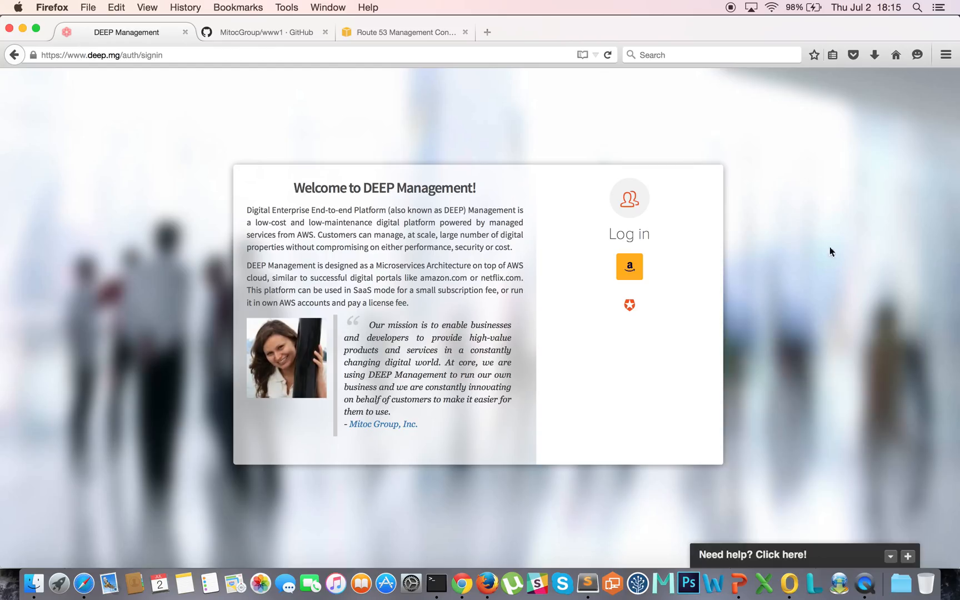
pyautogui.click(623, 272)
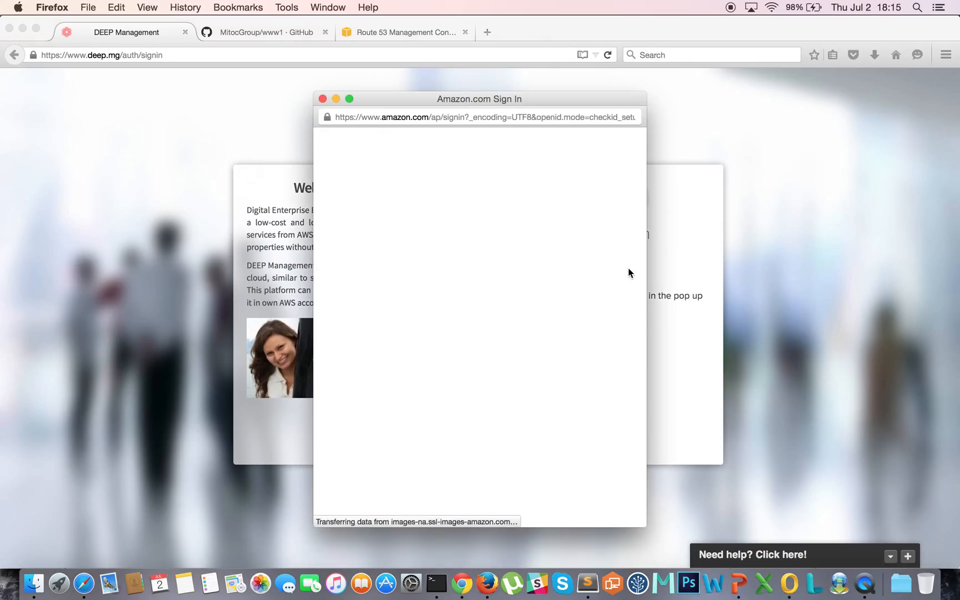
pyautogui.press('Tab')
pyautogui.write('•••••••••')
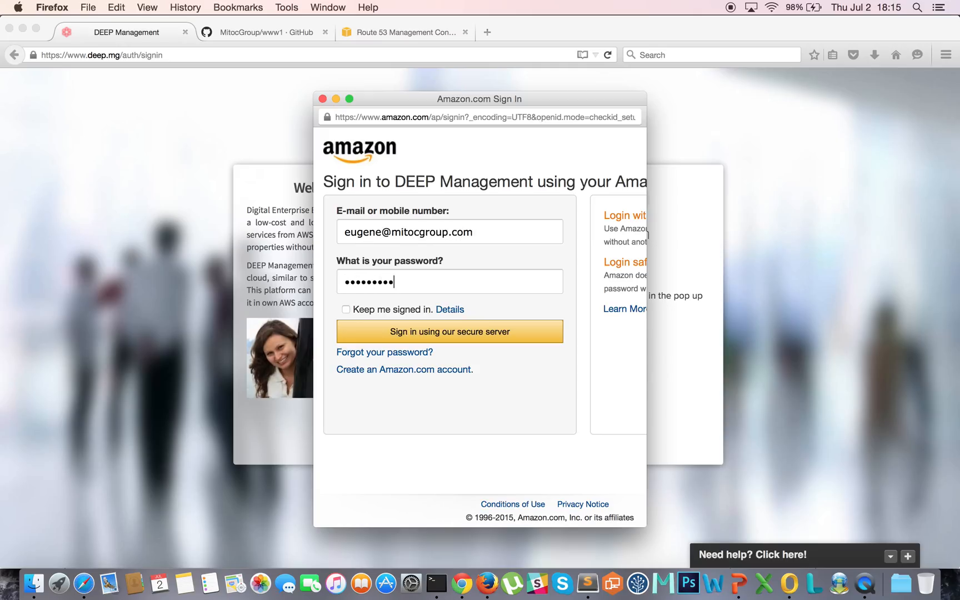
pyautogui.write('•••')
pyautogui.click(346, 309)
pyautogui.click(401, 335)
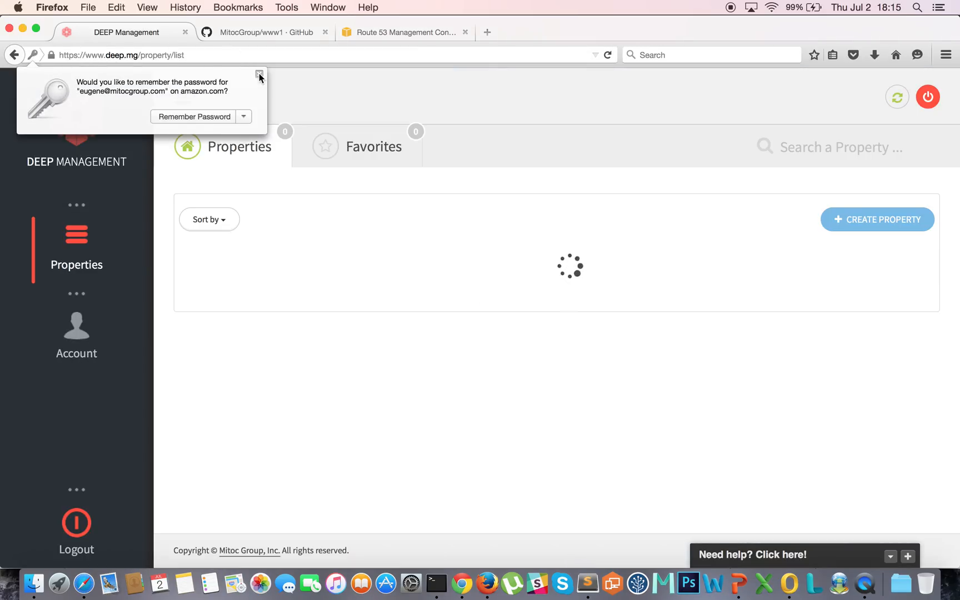
pyautogui.click(259, 74)
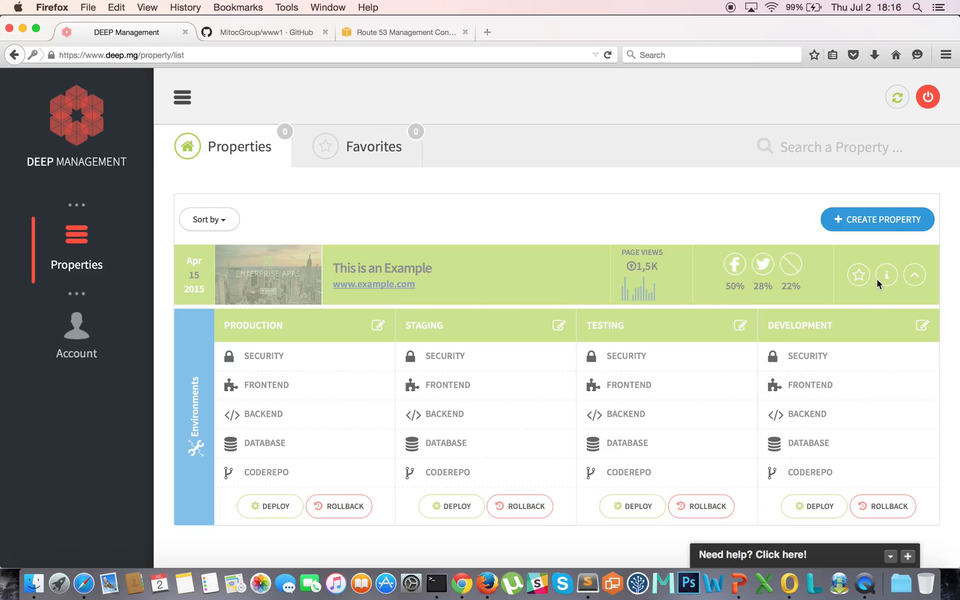
pyautogui.moveTo(534, 280); pyautogui.dragTo(639, 397)
pyautogui.click(719, 419)
pyautogui.click(894, 223)
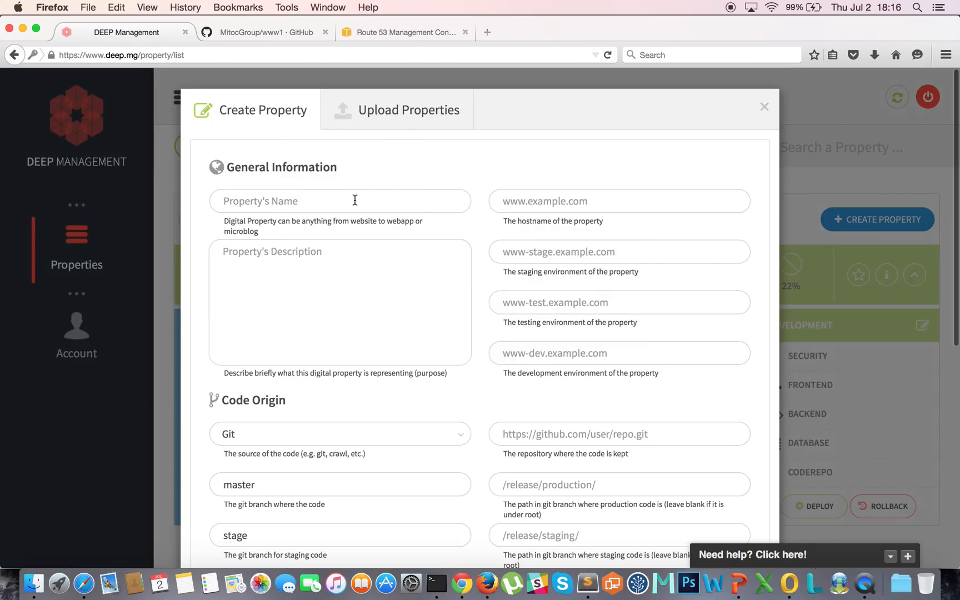
# Step: Start a new property named 'DEEP Management UK', described as 'Official Website of DEEP Management UK'
pyautogui.click(355, 200)
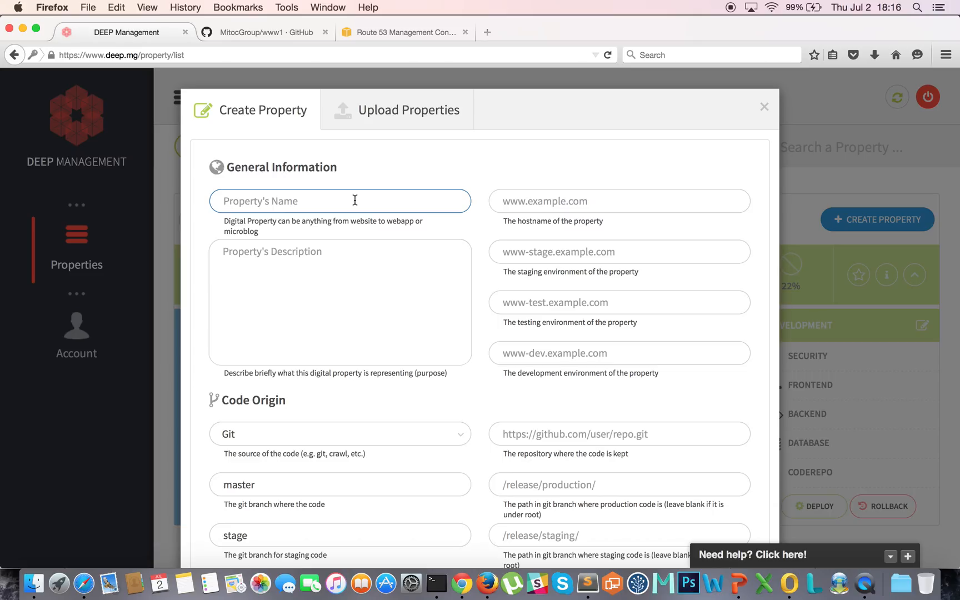
pyautogui.write('DEEP Manageme')
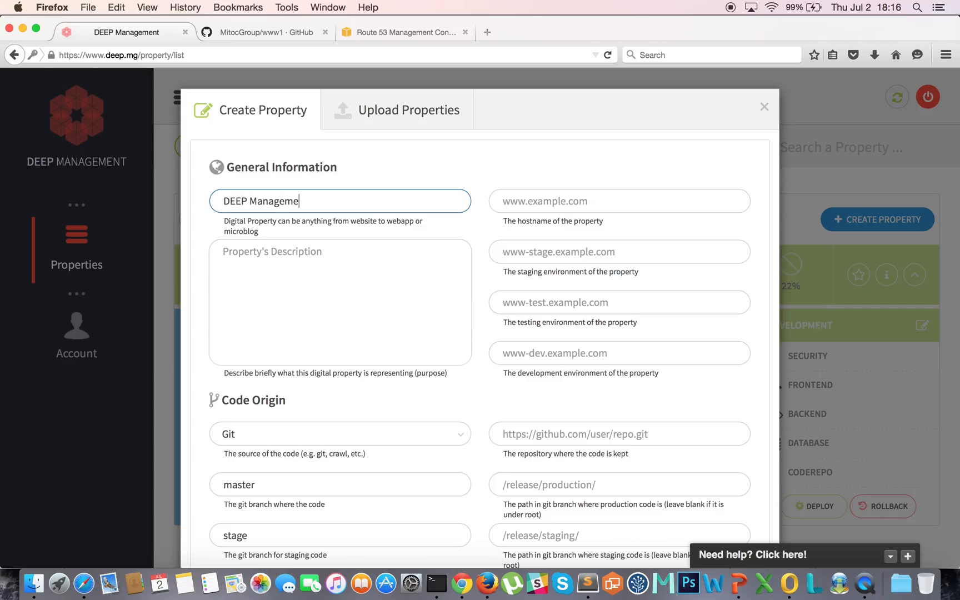
pyautogui.write('nt UK')
pyautogui.press('Tab')
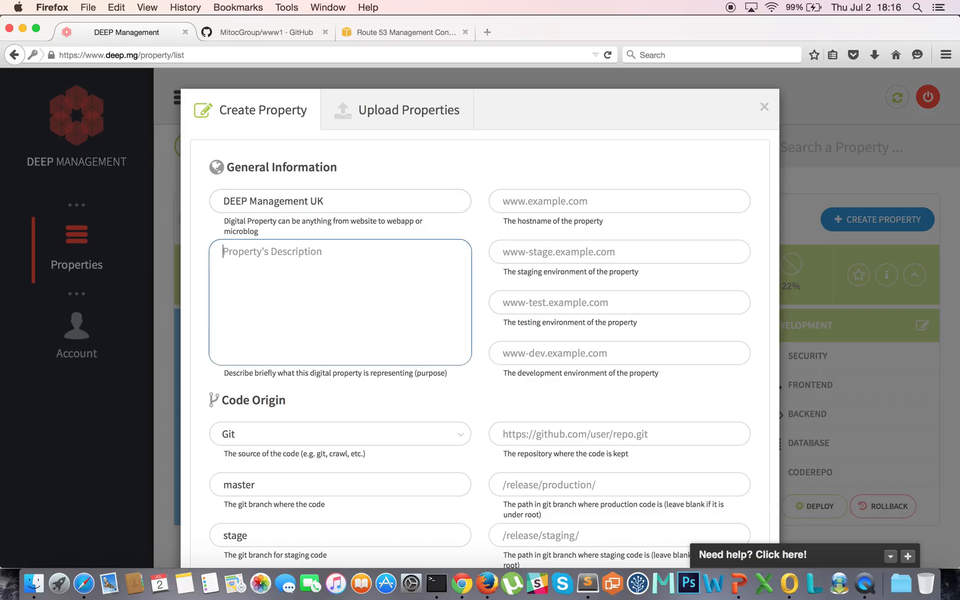
pyautogui.write('Official Webs')
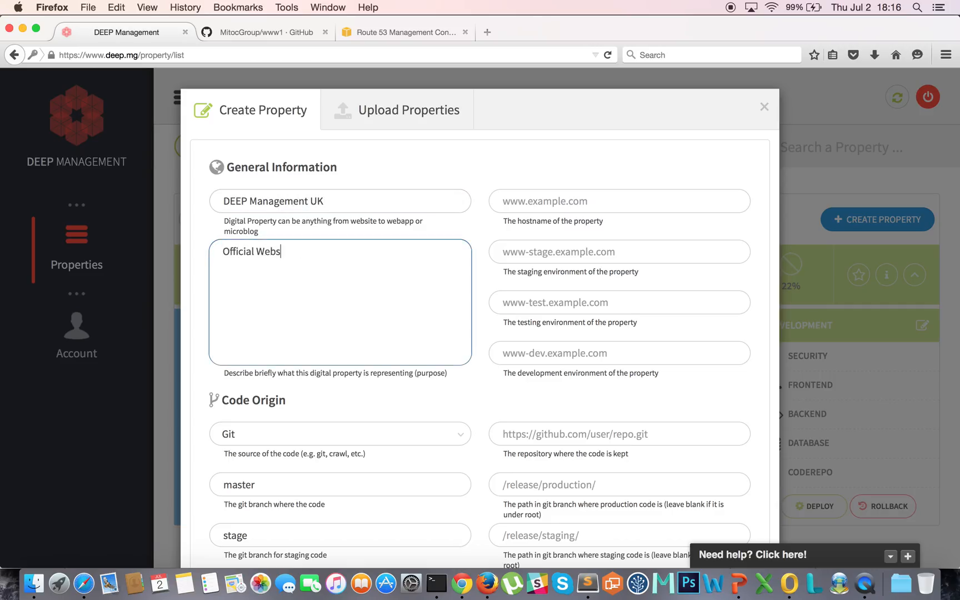
pyautogui.write('ite of DEEP Management UK')
pyautogui.press('Tab')
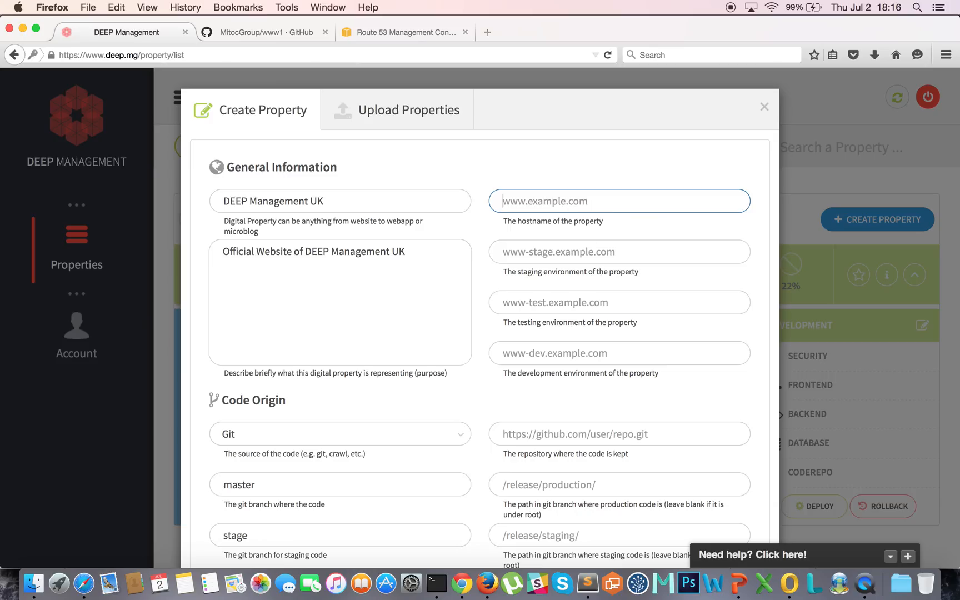
pyautogui.write('www.deep.o')
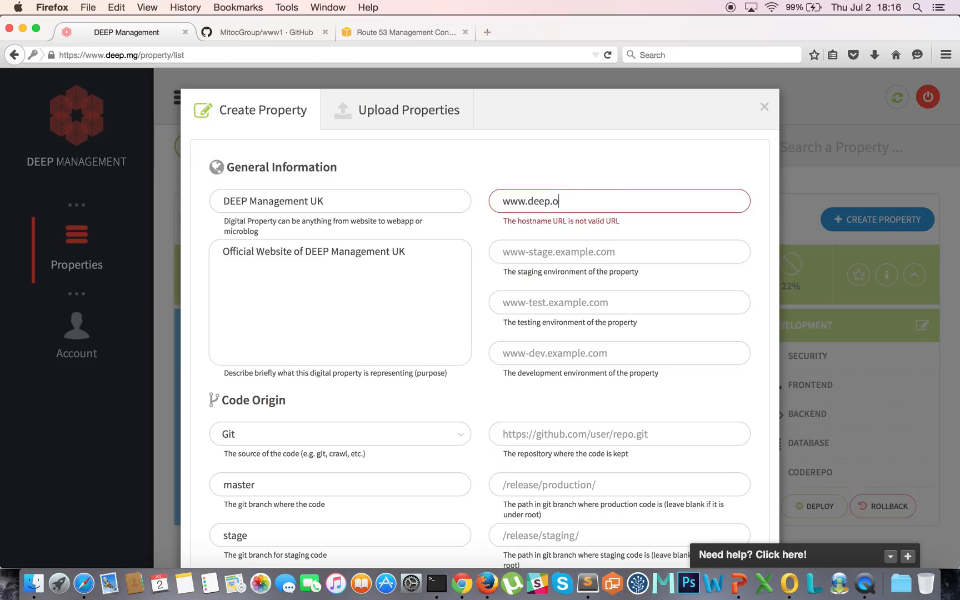
pyautogui.write('rg.uk')
pyautogui.press('Tab')
pyautogui.click(500, 409)
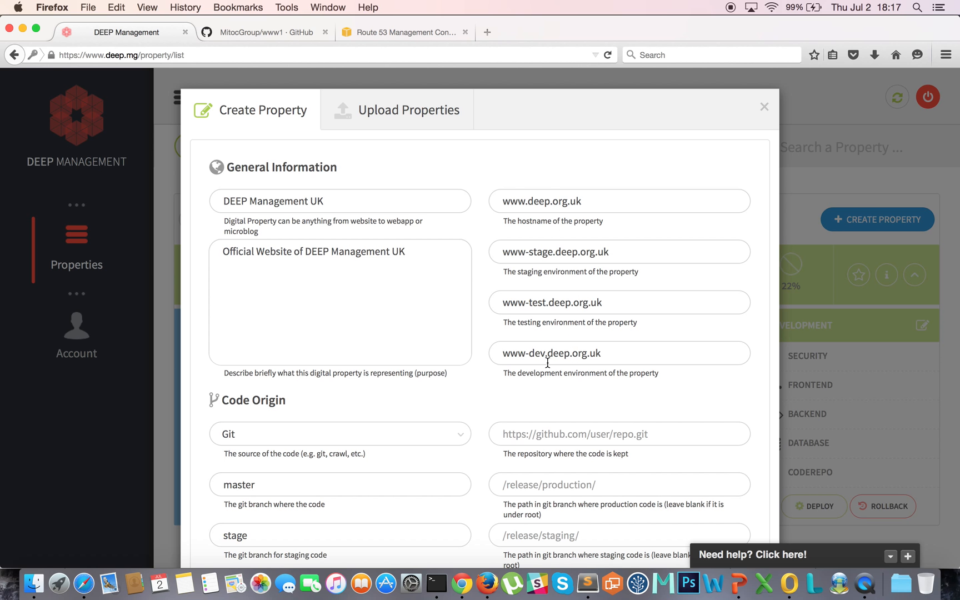
pyautogui.scroll(-5, 450, 349)
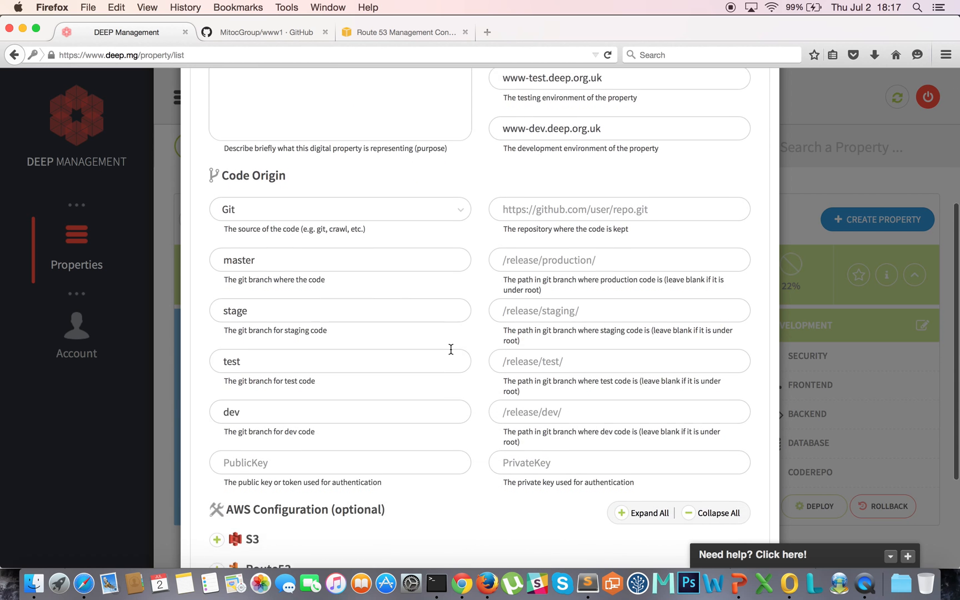
pyautogui.scroll(-2, 450, 349)
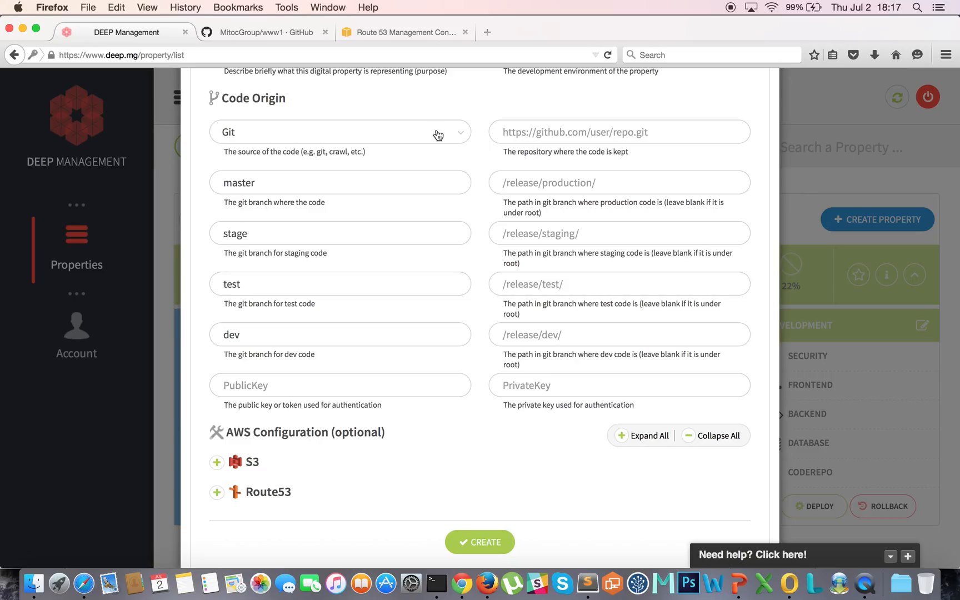
pyautogui.click(463, 131)
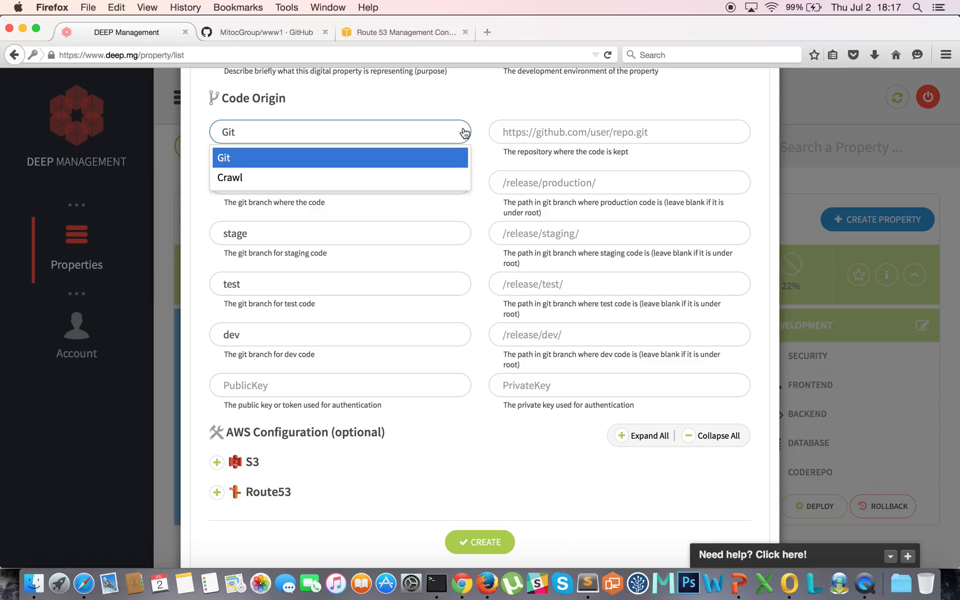
pyautogui.click(295, 177)
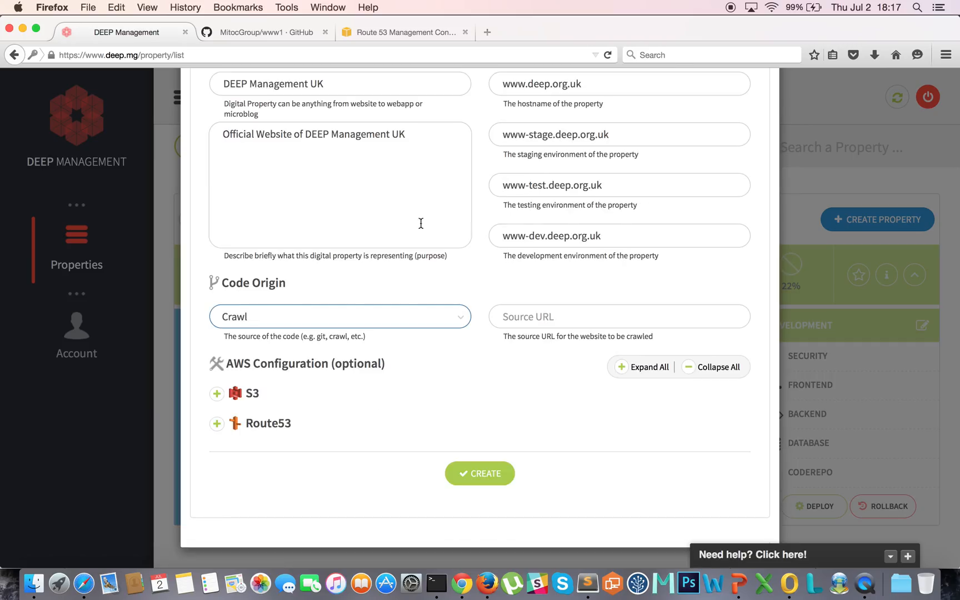
pyautogui.click(550, 317)
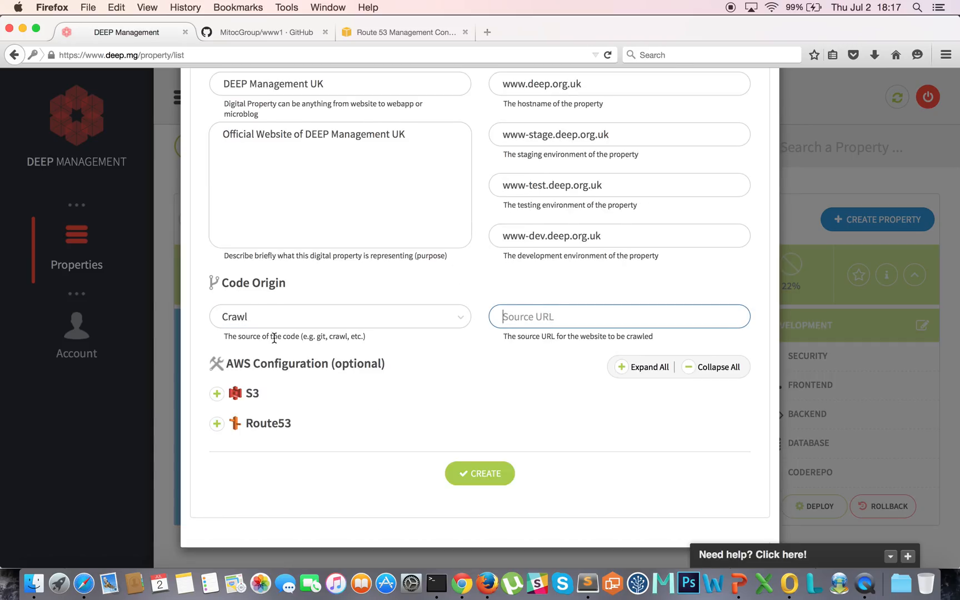
pyautogui.write('www.deep.mg')
pyautogui.click(483, 286)
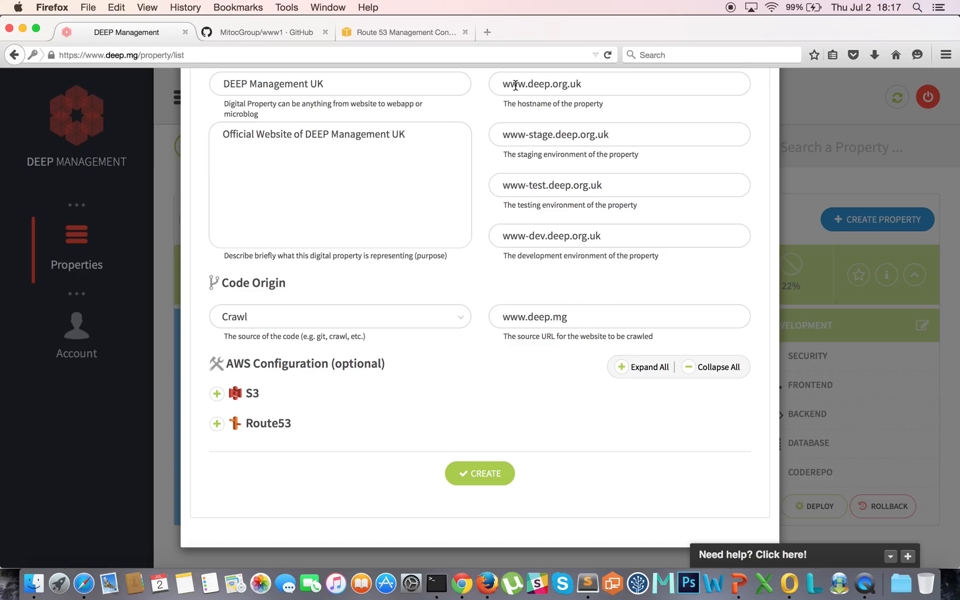
# Step: Switch the code source back to Git and focus the repository URL field
pyautogui.scroll(1, 520, 89)
pyautogui.scroll(1, 520, 89)
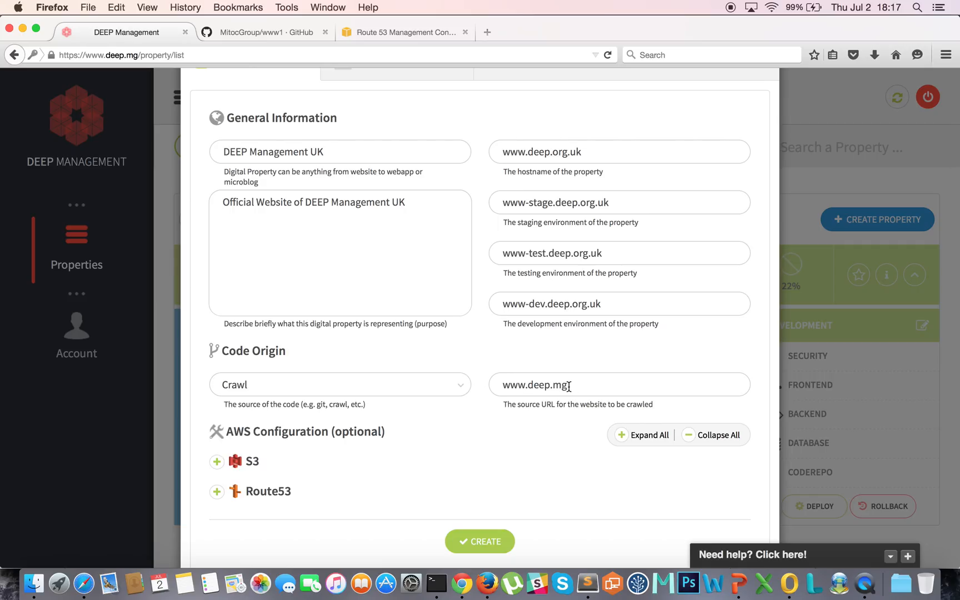
pyautogui.click(370, 388)
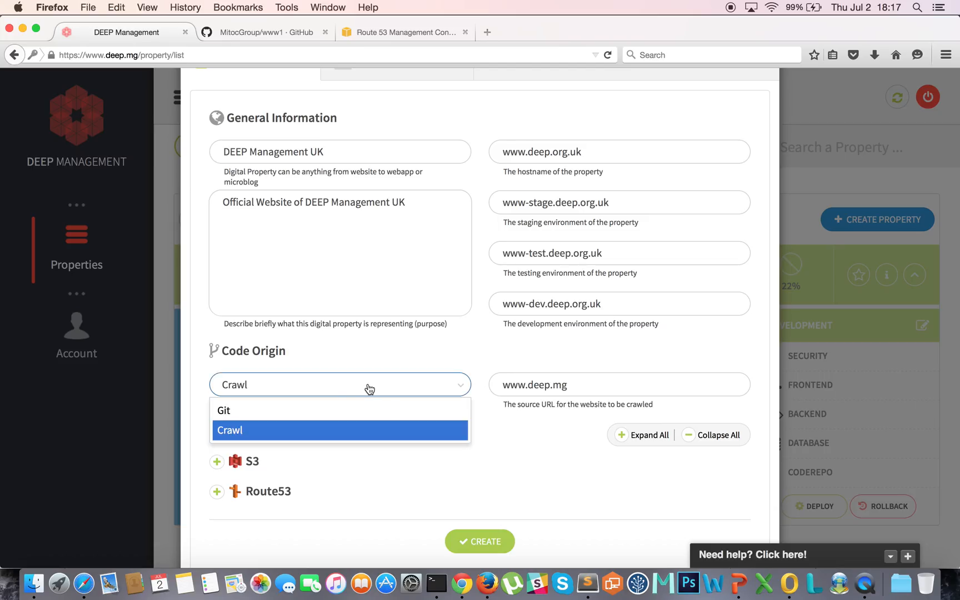
pyautogui.click(348, 411)
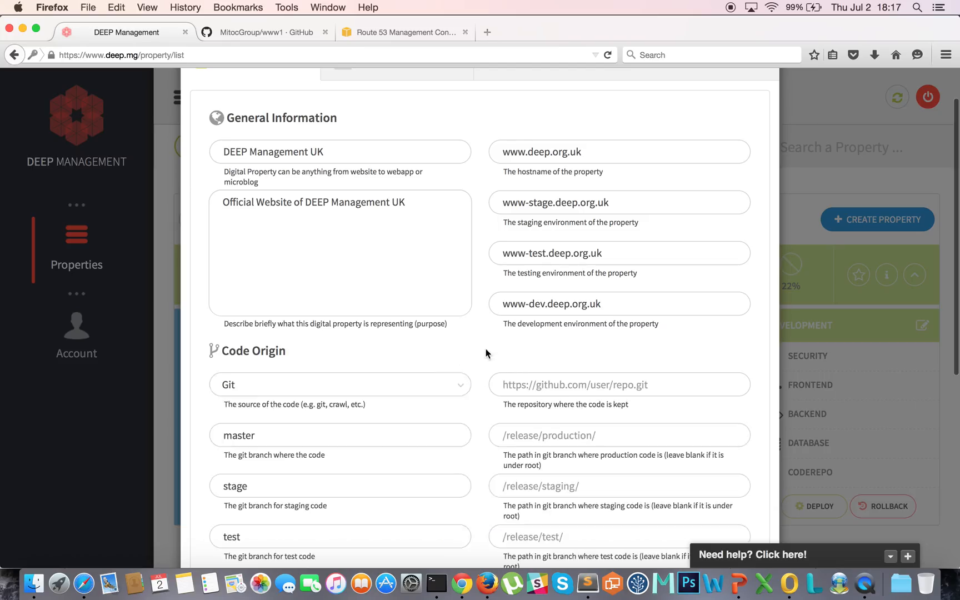
pyautogui.scroll(-3, 538, 349)
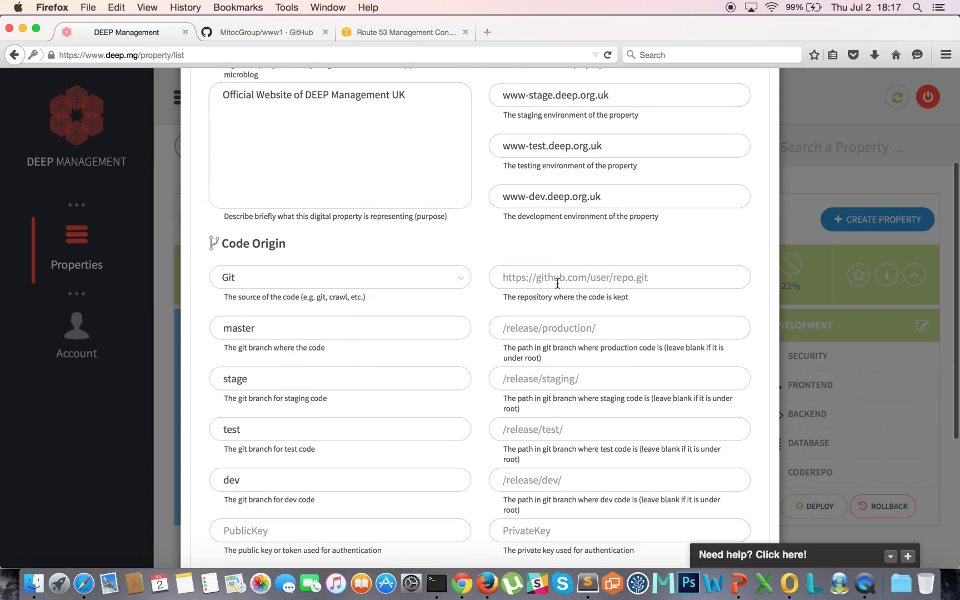
pyautogui.click(558, 277)
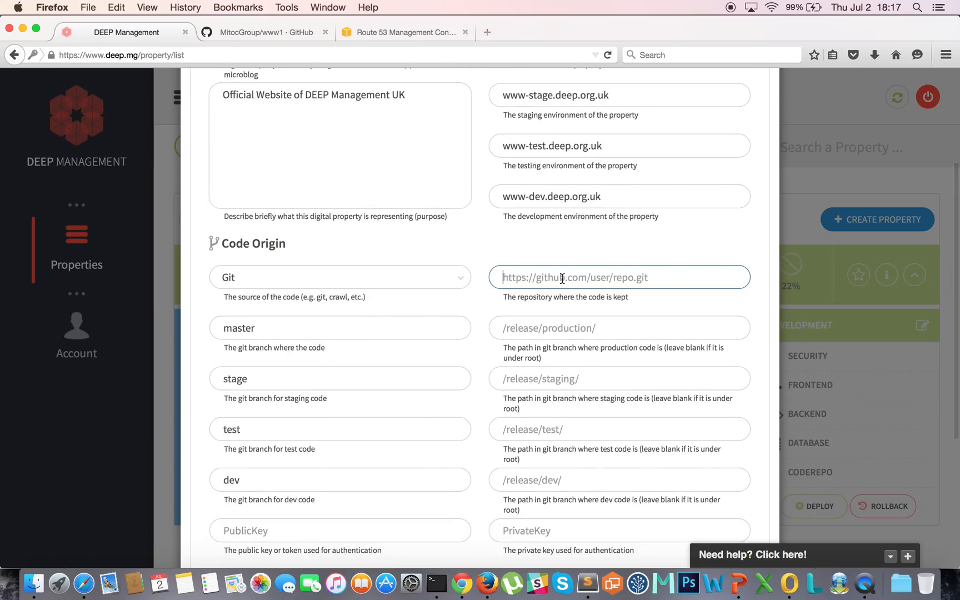
pyautogui.click(276, 32)
pyautogui.click(749, 364)
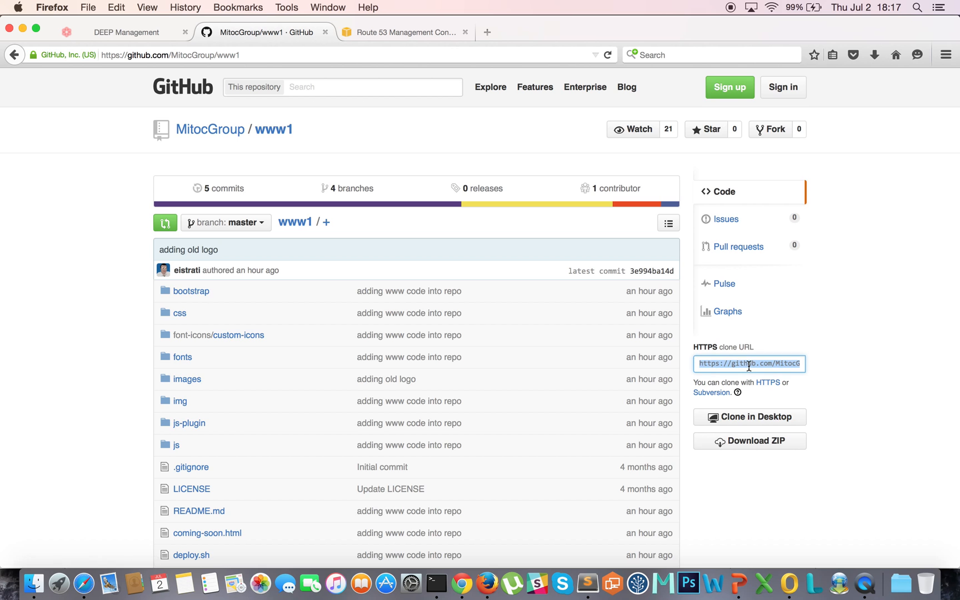
pyautogui.press('super+c')
pyautogui.click(770, 385)
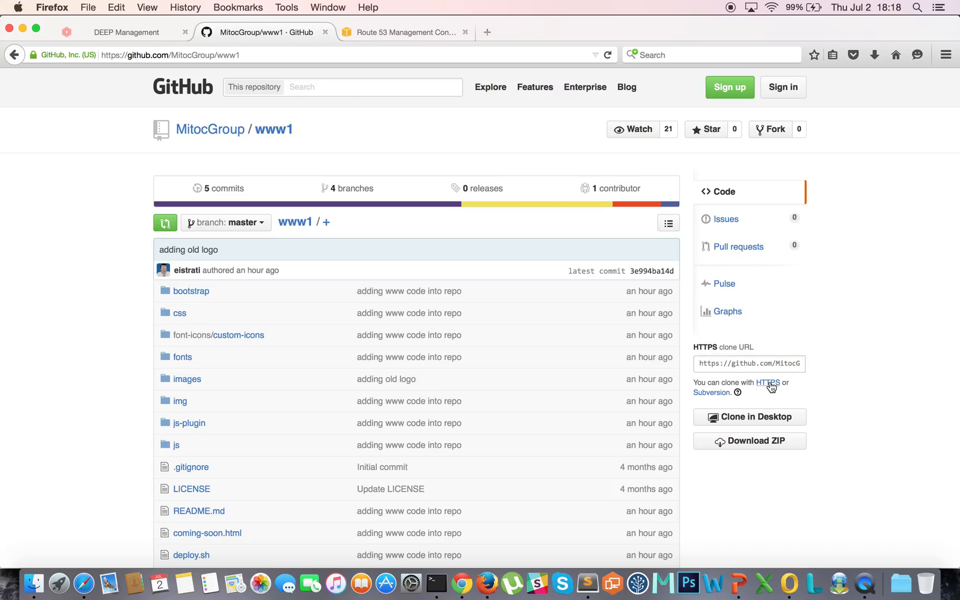
pyautogui.click(136, 31)
pyautogui.click(629, 282)
pyautogui.press('super+v')
pyautogui.click(603, 327)
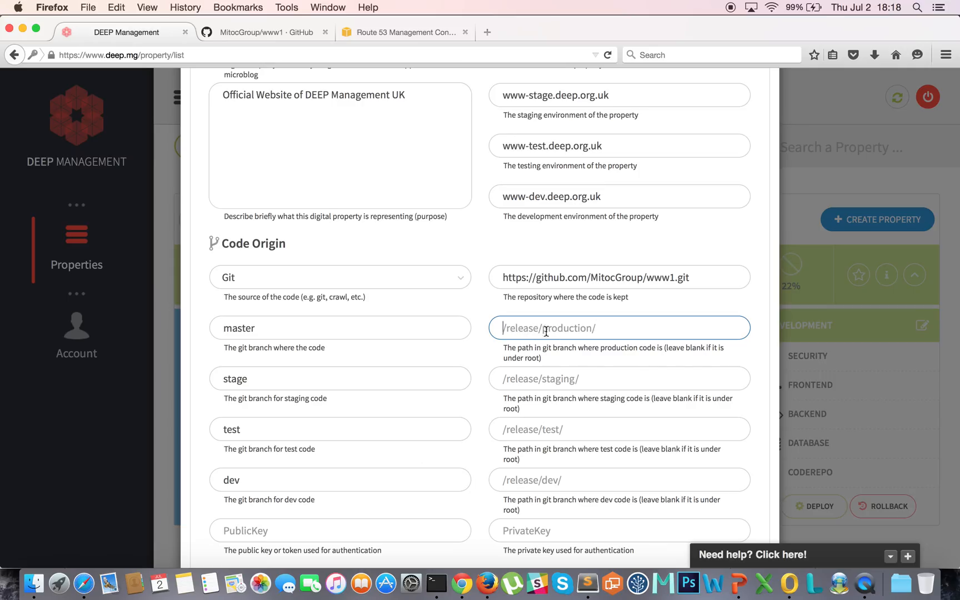
pyautogui.scroll(-2, 622, 350)
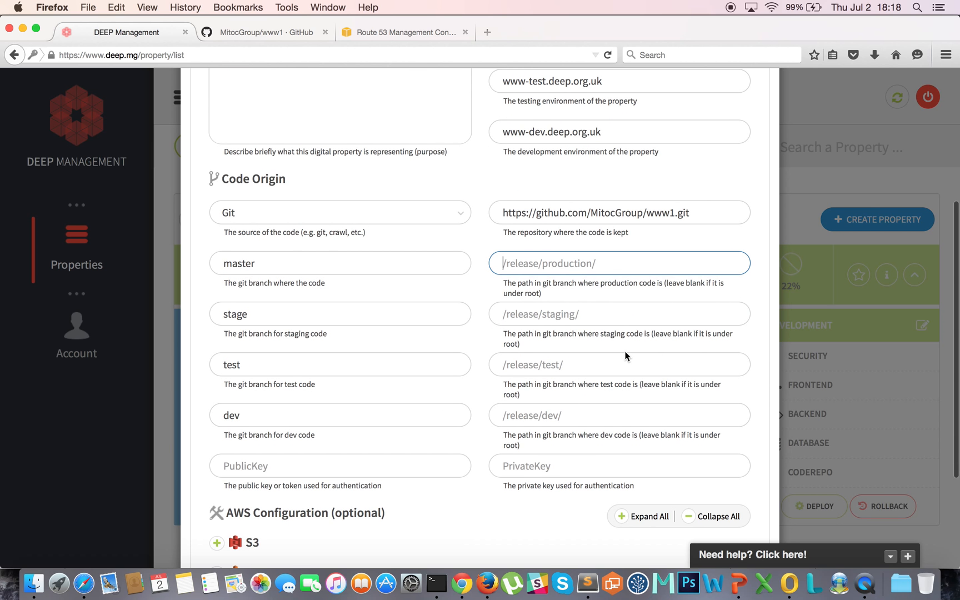
pyautogui.scroll(-5, 625, 356)
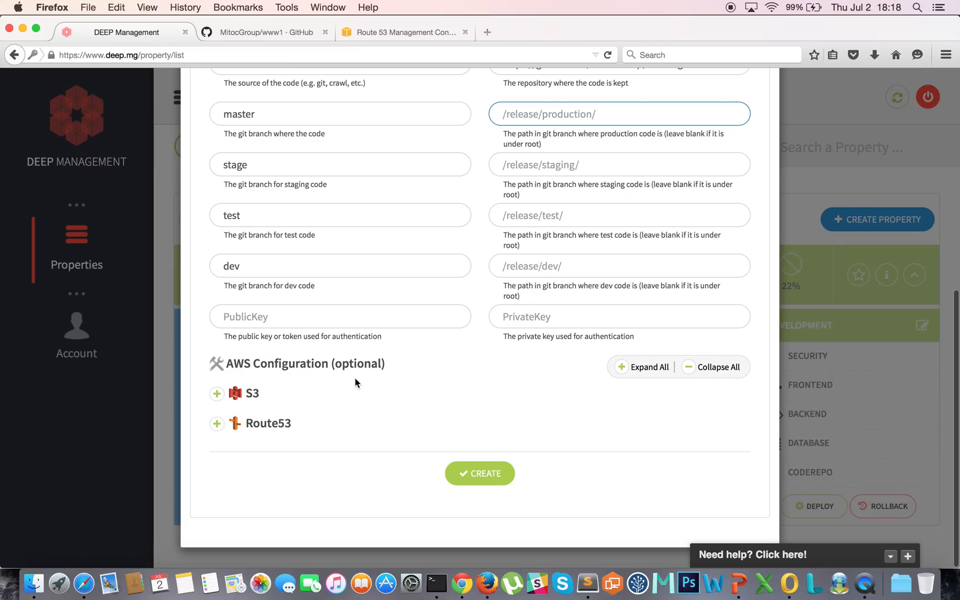
pyautogui.click(218, 394)
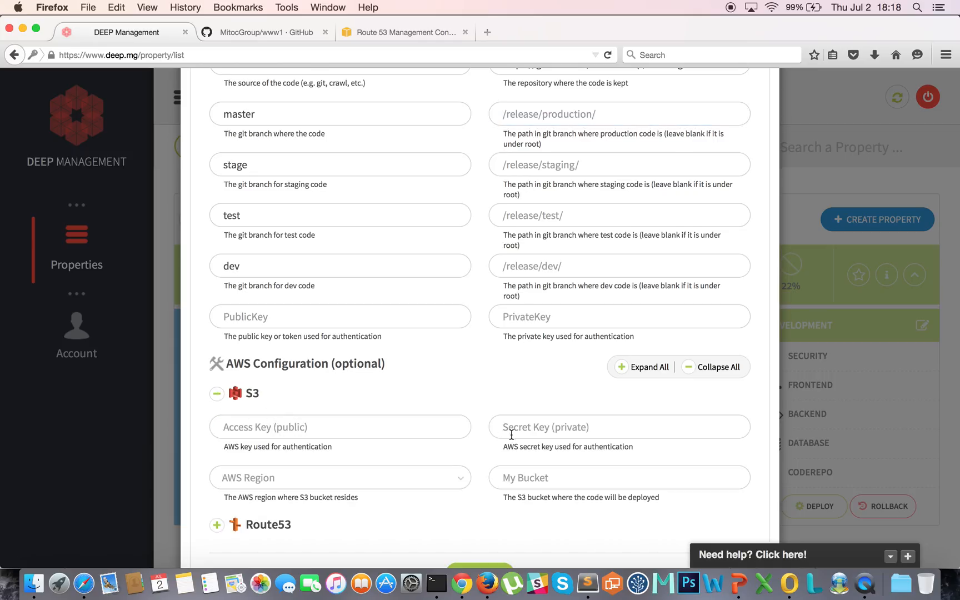
pyautogui.click(216, 524)
pyautogui.scroll(-5, 497, 403)
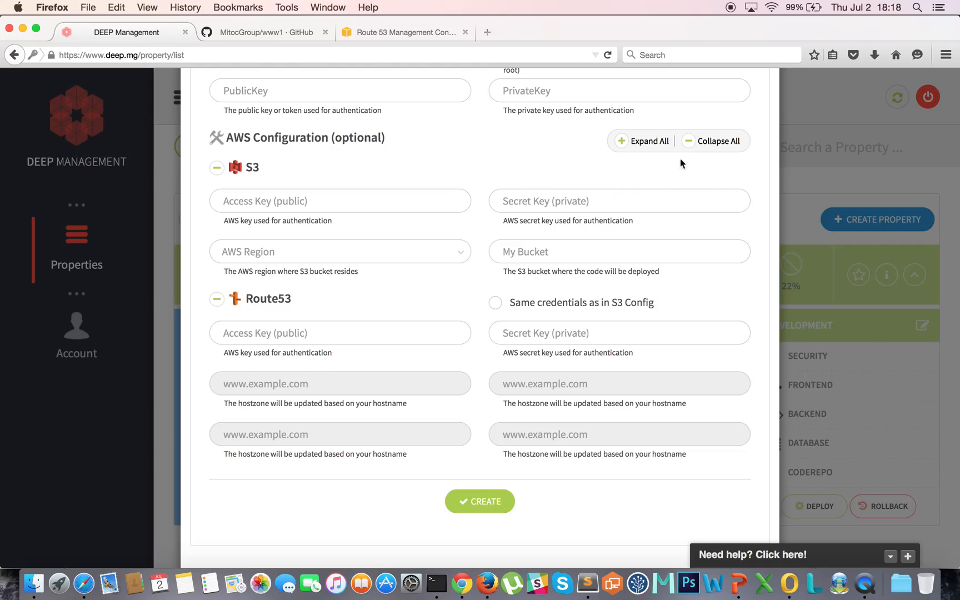
pyautogui.click(703, 143)
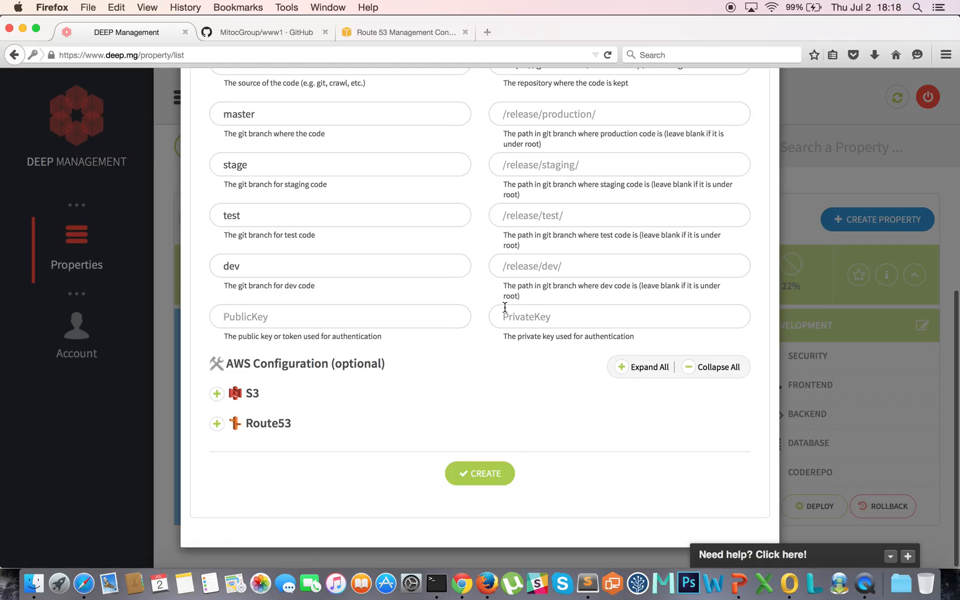
# Step: Create the DEEP Management UK property, then deploy its Production environment from the expanded row
pyautogui.click(484, 473)
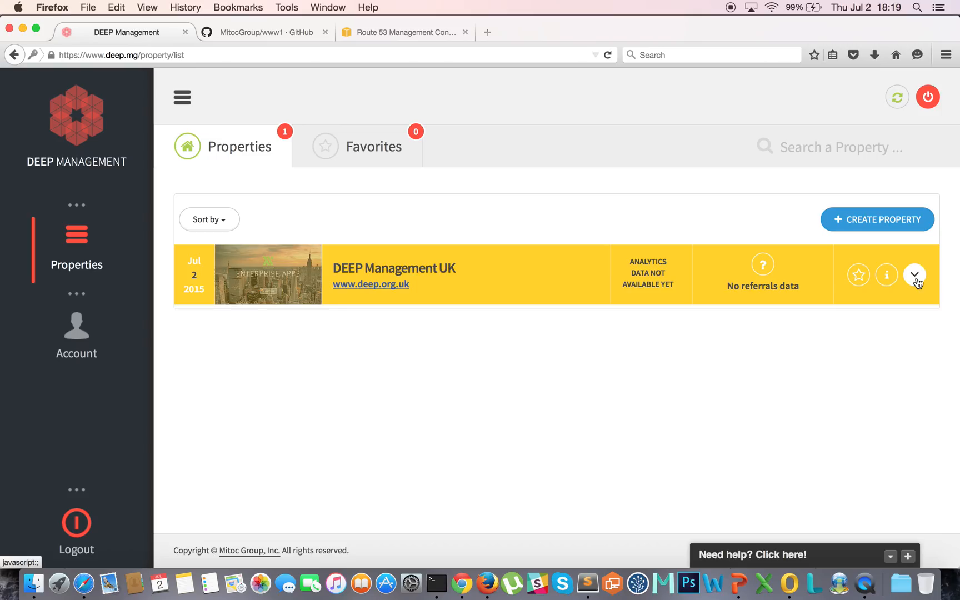
pyautogui.click(914, 276)
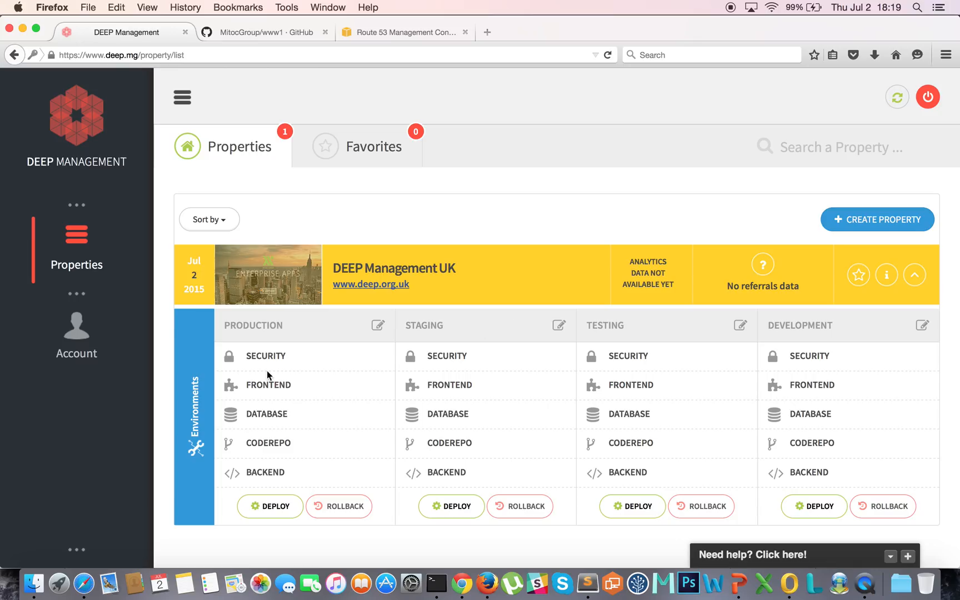
pyautogui.click(275, 507)
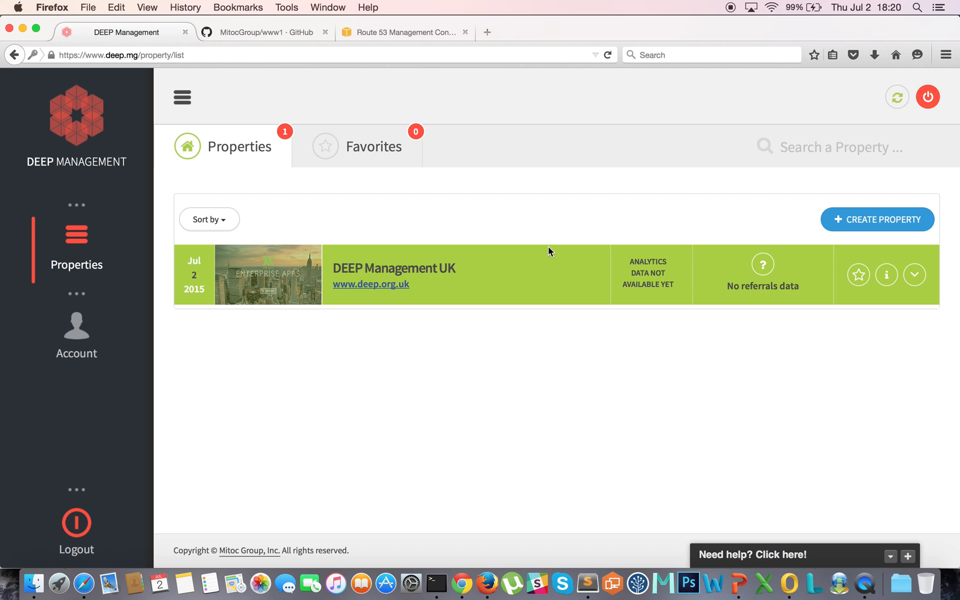
pyautogui.click(914, 275)
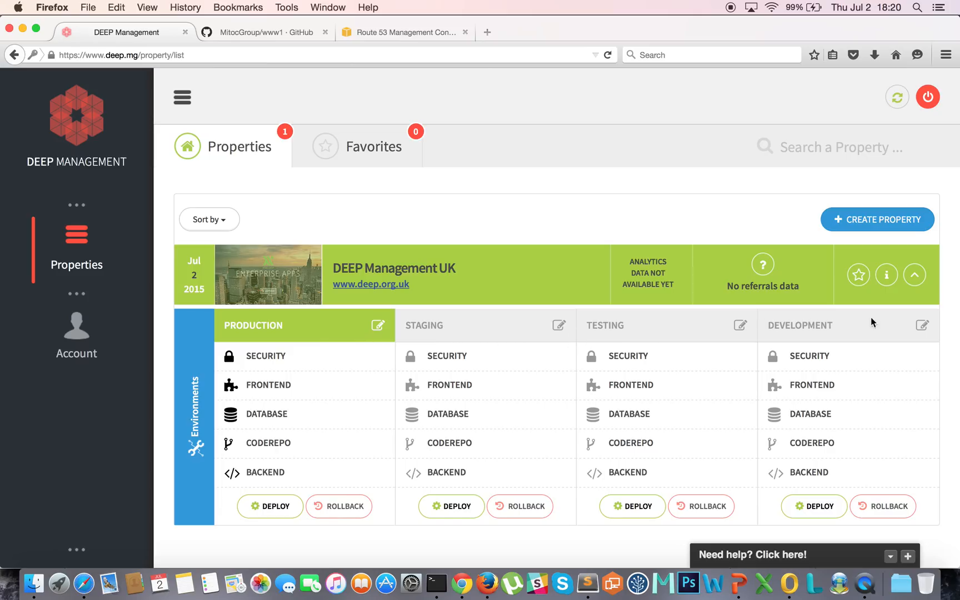
# Step: Open Production's S3 code repository link so the Mitoc Group site loads in a new tab
pyautogui.click(379, 328)
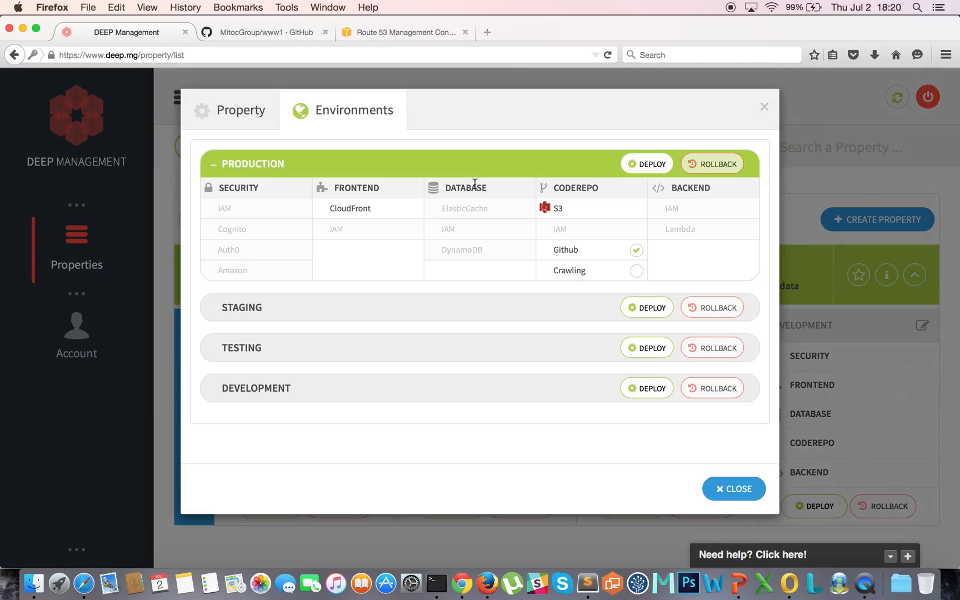
pyautogui.click(581, 208)
pyautogui.click(542, 206)
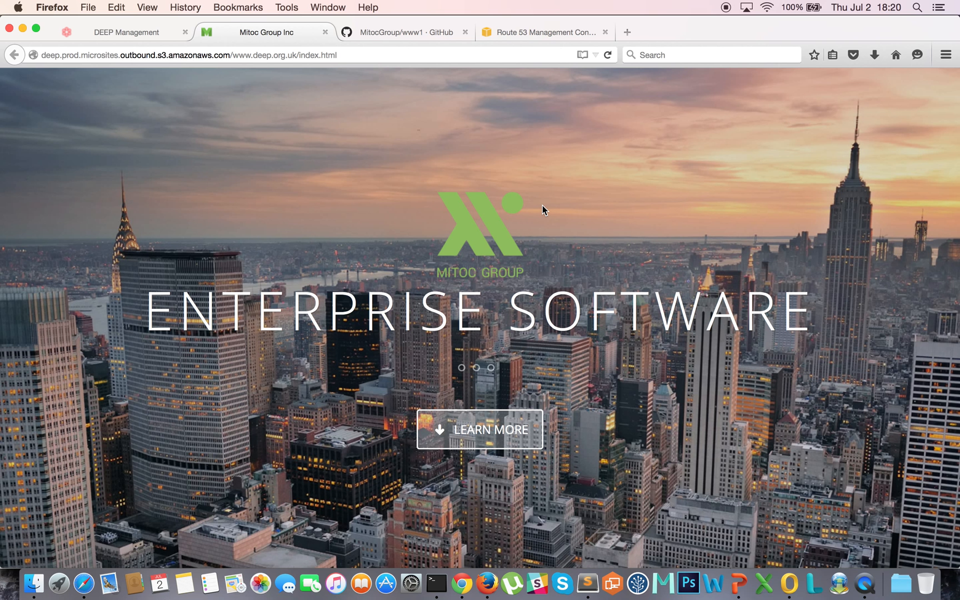
pyautogui.scroll(-6, 542, 206)
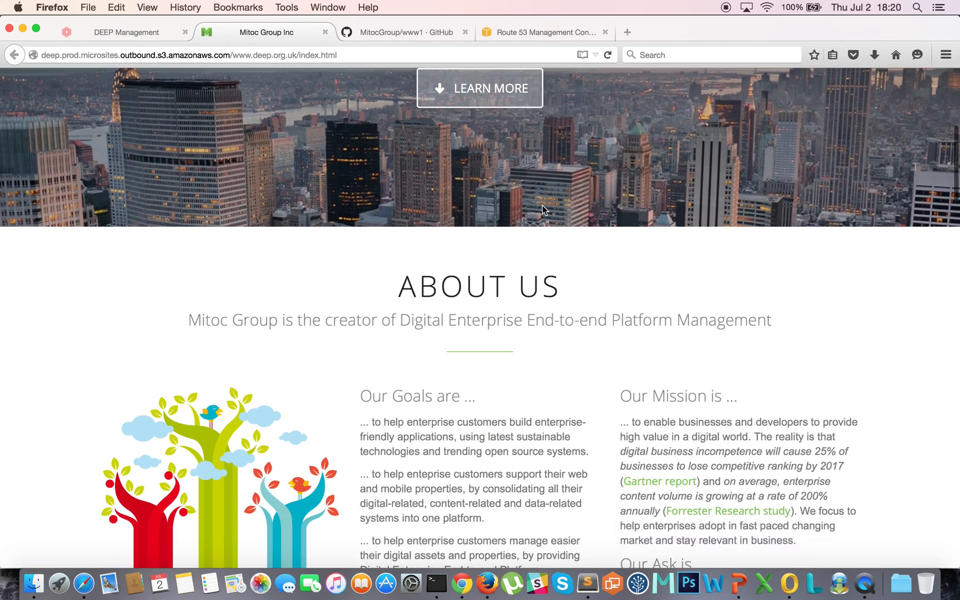
pyautogui.scroll(-9, 543, 204)
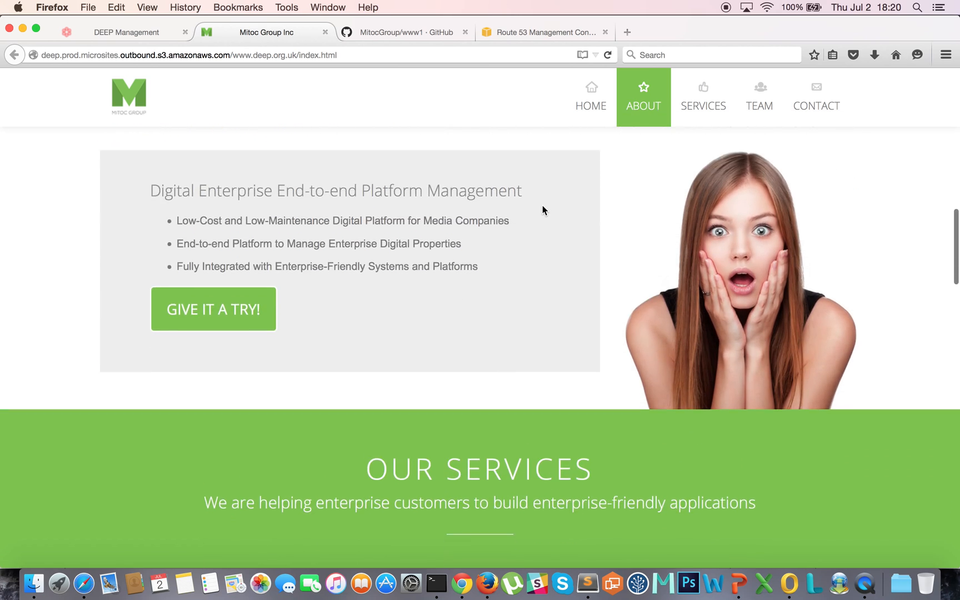
pyautogui.scroll(-11, 542, 205)
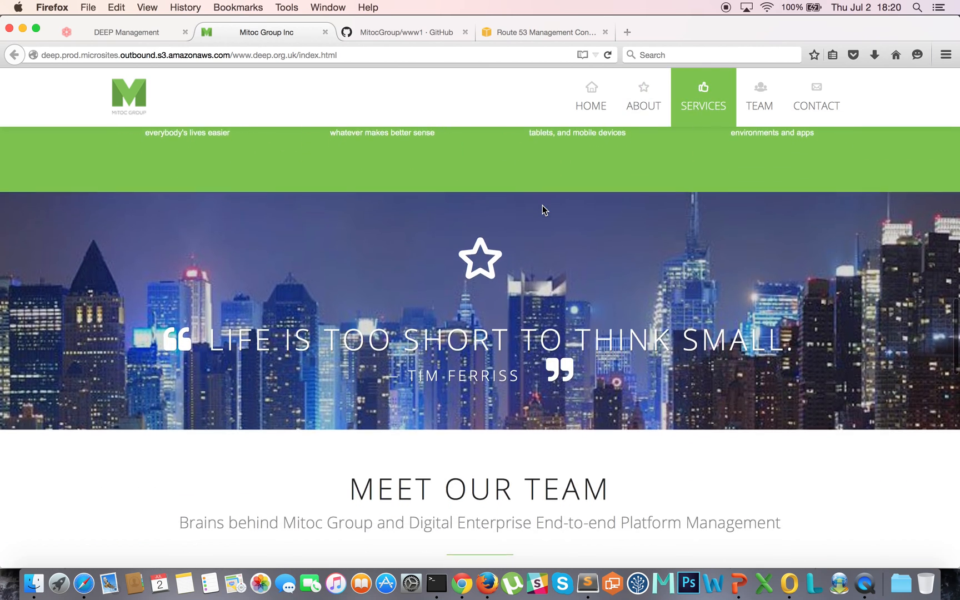
pyautogui.scroll(-12, 542, 210)
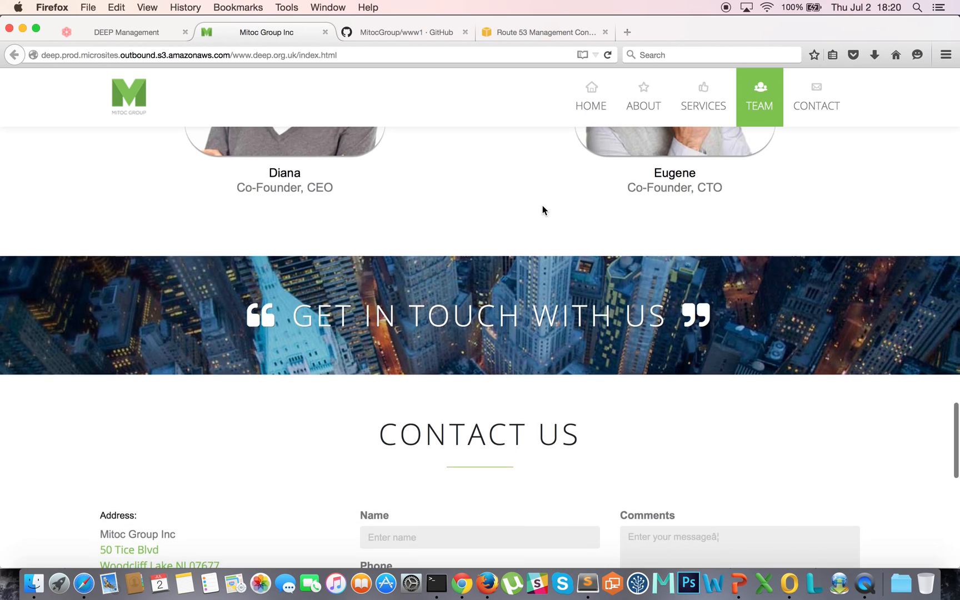
pyautogui.scroll(-10, 542, 210)
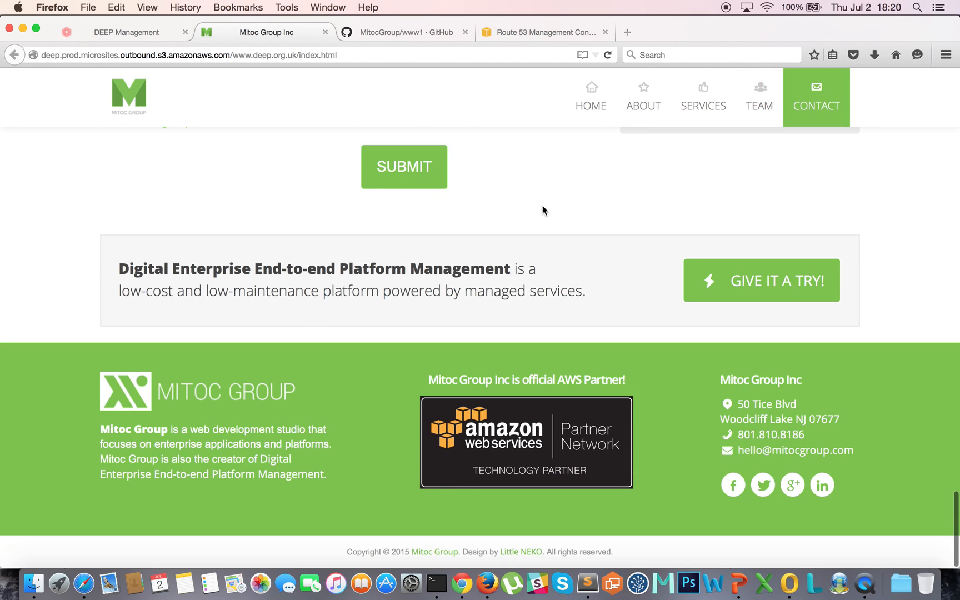
pyautogui.press('Home')
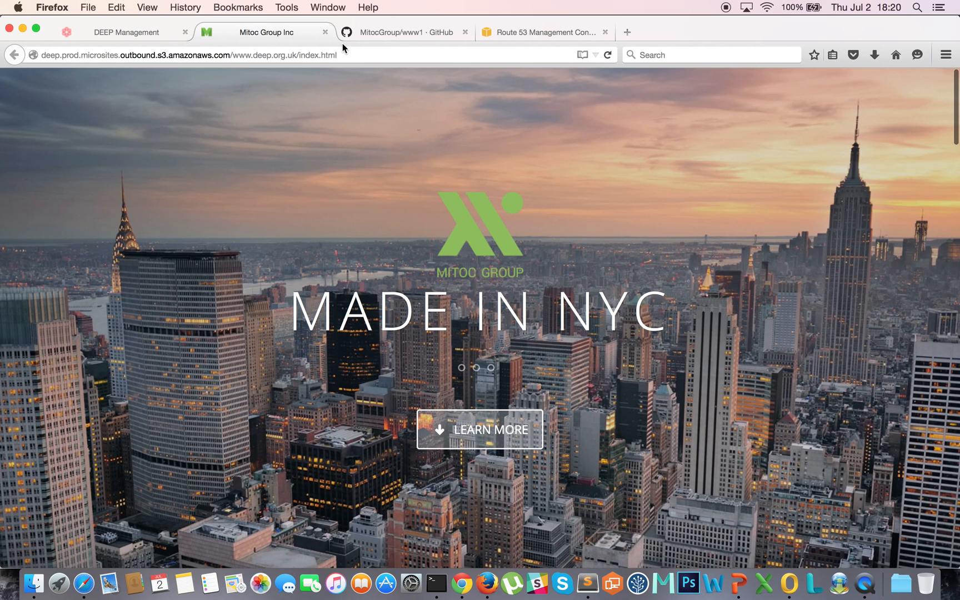